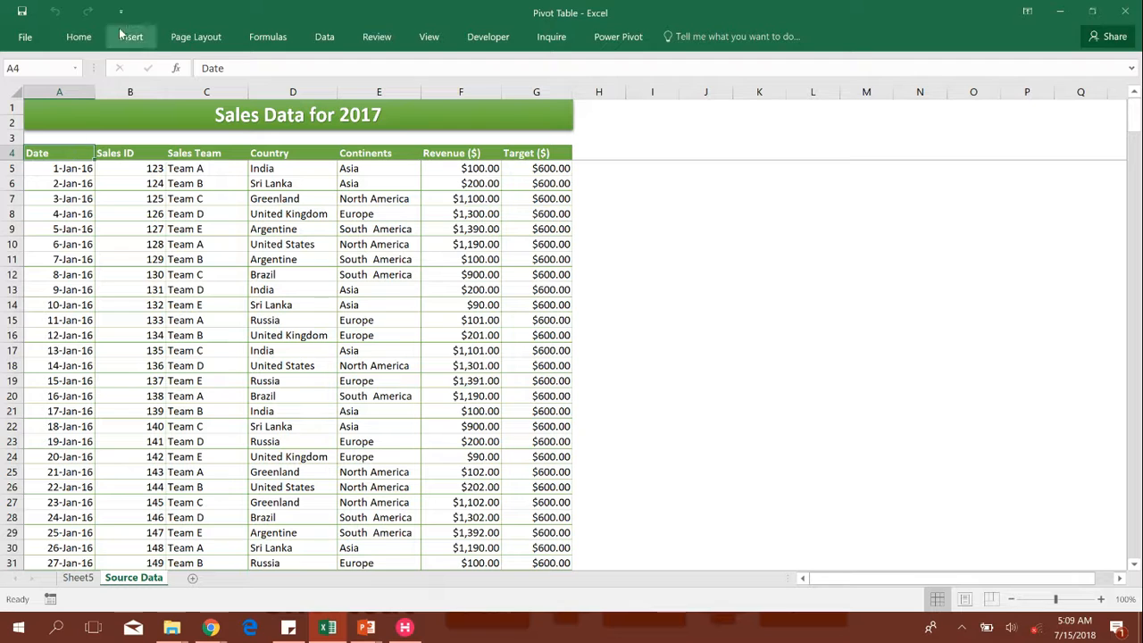
# - Insert a combined PivotChart and PivotTable on a new worksheet, using 'Source Data'!$A$4:$G$366 as the source range
pyautogui.click(130, 36)
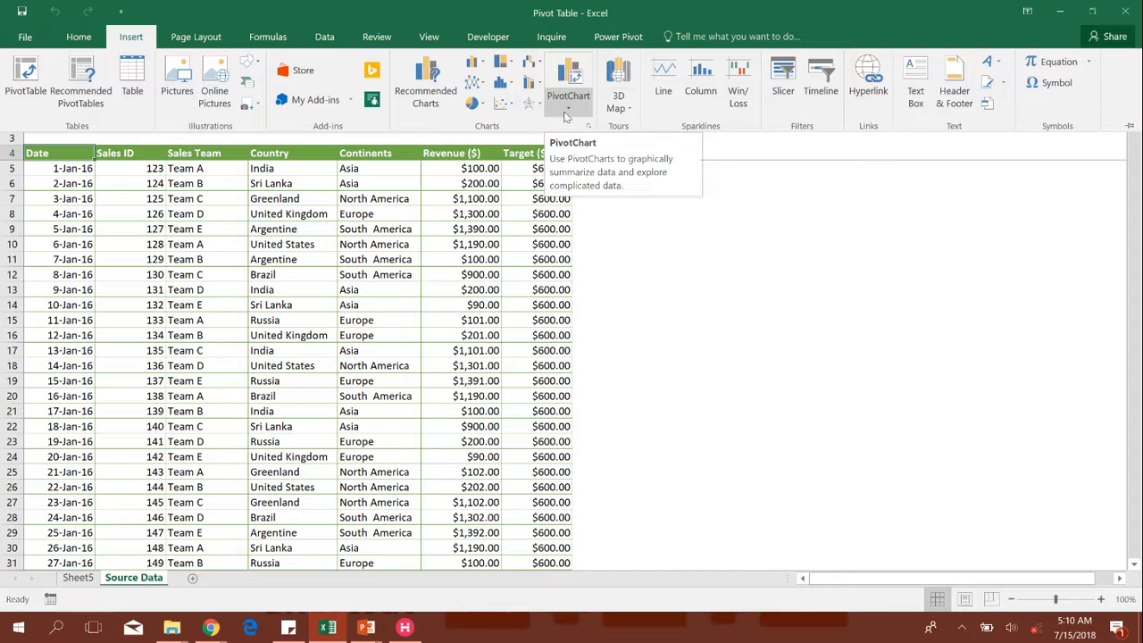
pyautogui.click(565, 111)
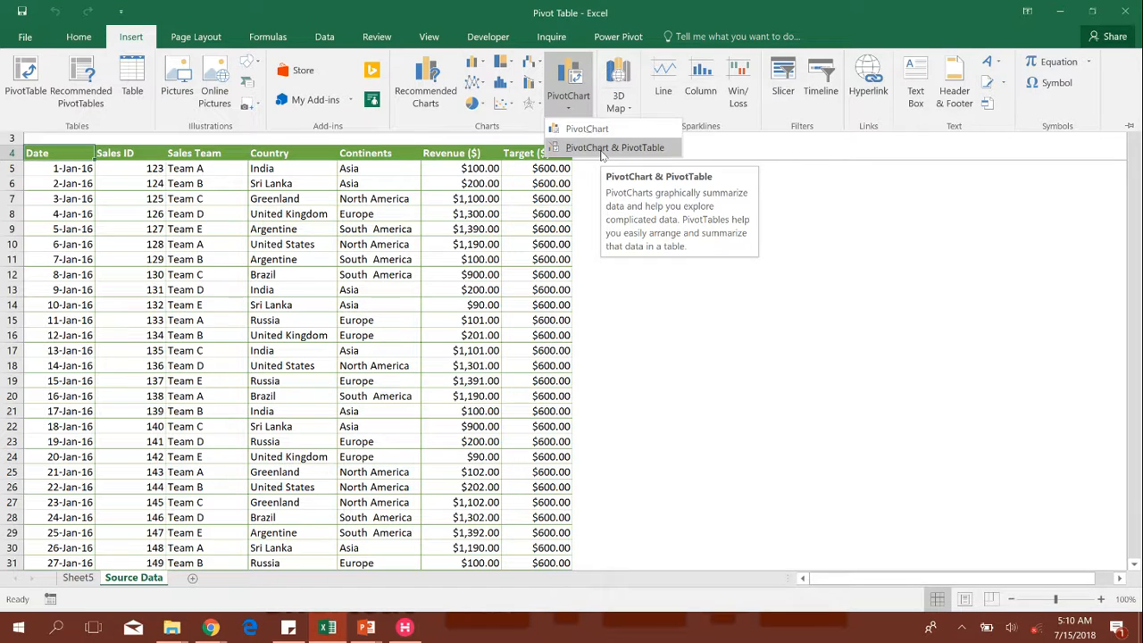
pyautogui.click(602, 151)
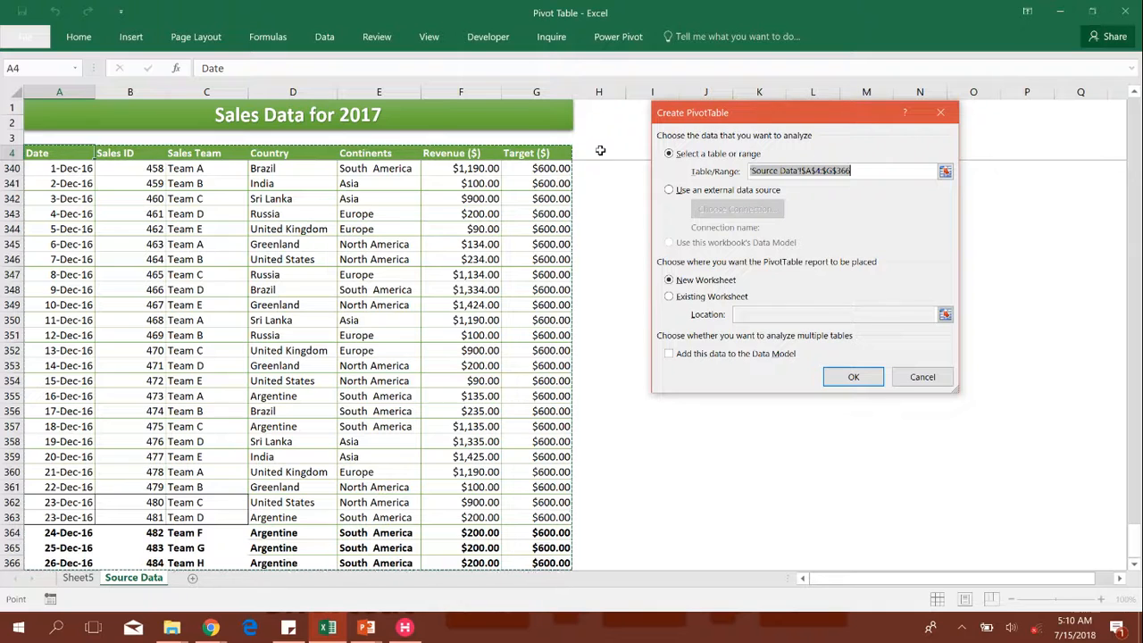
pyautogui.click(875, 170)
pyautogui.press('BackSpace')
pyautogui.press('BackSpace')
pyautogui.press('BackSpace')
pyautogui.press('BackSpace')
pyautogui.press('BackSpace')
pyautogui.press('BackSpace')
pyautogui.press('BackSpace')
pyautogui.press('BackSpace')
pyautogui.press('BackSpace')
pyautogui.press('BackSpace')
pyautogui.press('BackSpace')
pyautogui.press('BackSpace')
pyautogui.press('BackSpace')
pyautogui.press('BackSpace')
pyautogui.press('BackSpace')
pyautogui.press('BackSpace')
pyautogui.press('BackSpace')
pyautogui.press('BackSpace')
pyautogui.press('BackSpace')
pyautogui.press('BackSpace')
pyautogui.press('BackSpace')
pyautogui.press('BackSpace')
pyautogui.press('BackSpace')
pyautogui.press('BackSpace')
pyautogui.press('BackSpace')
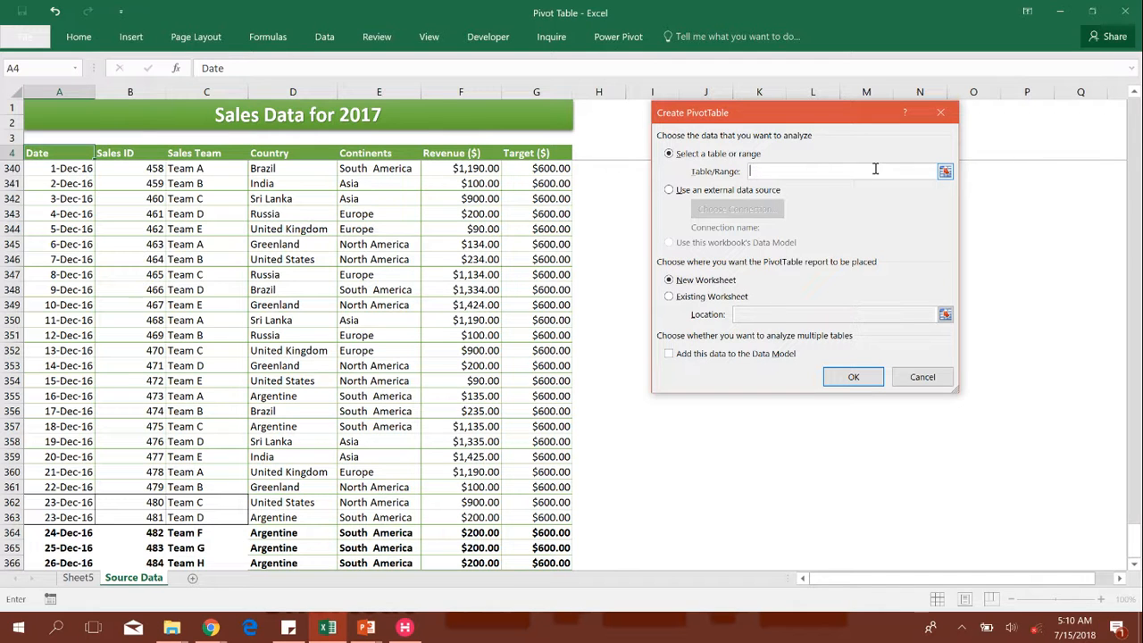
pyautogui.click(179, 195)
pyautogui.press('Left')
pyautogui.press('Left')
pyautogui.press('Up')
pyautogui.press('Up')
pyautogui.press('Up')
pyautogui.press('Up')
pyautogui.hotkey('ctrl', 'Up')
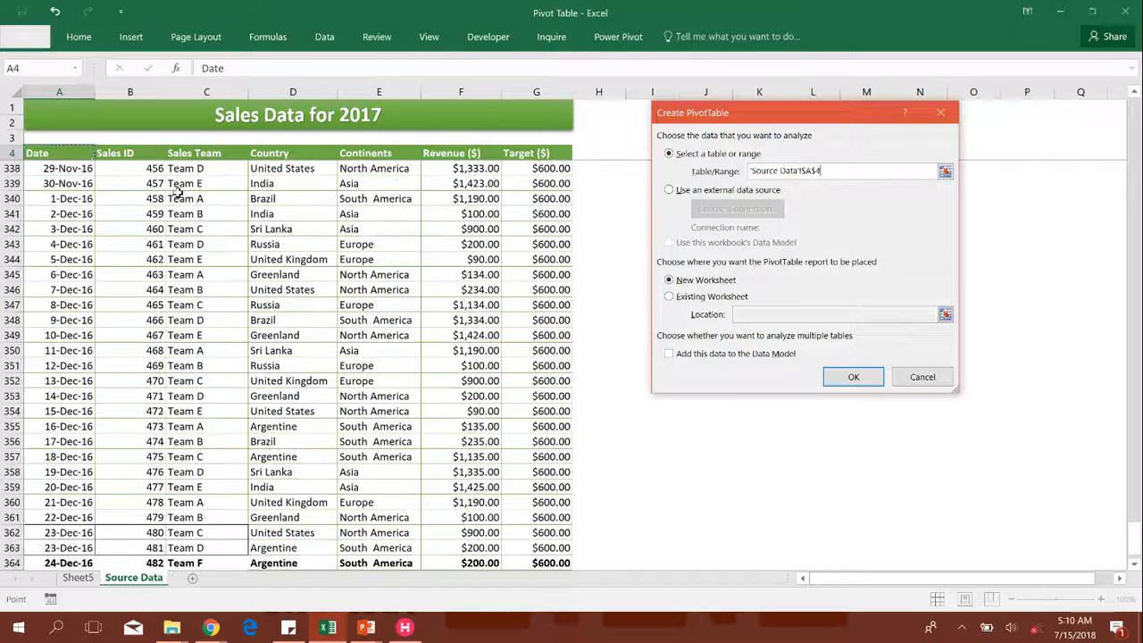
pyautogui.hotkey('ctrl', 'shift', 'Right')
pyautogui.hotkey('ctrl', 'shift', 'Down')
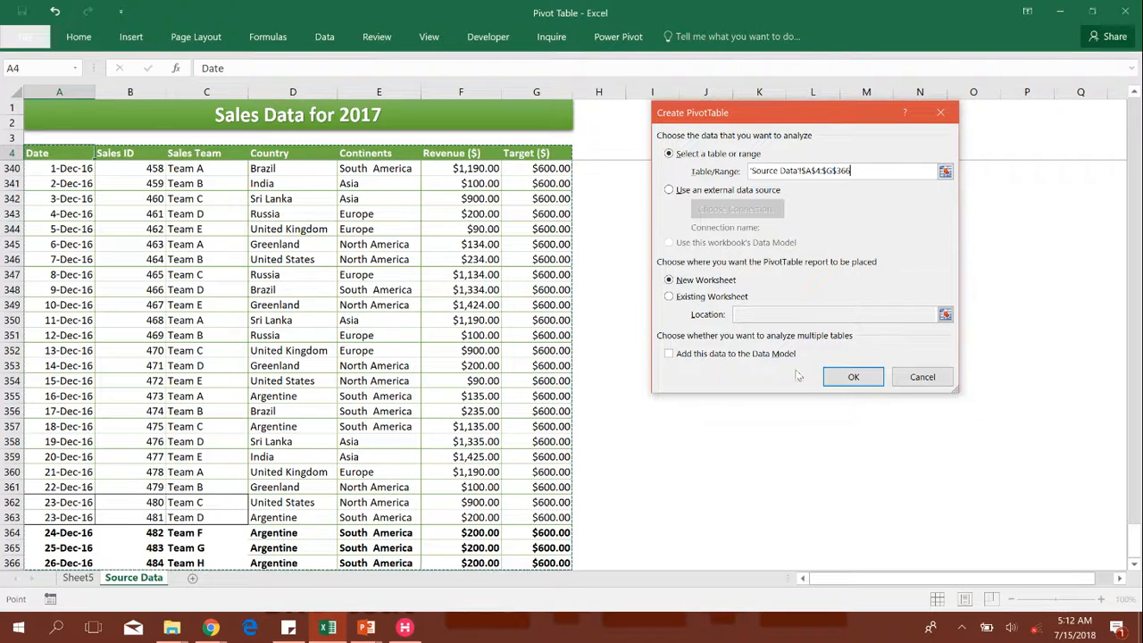
pyautogui.click(853, 376)
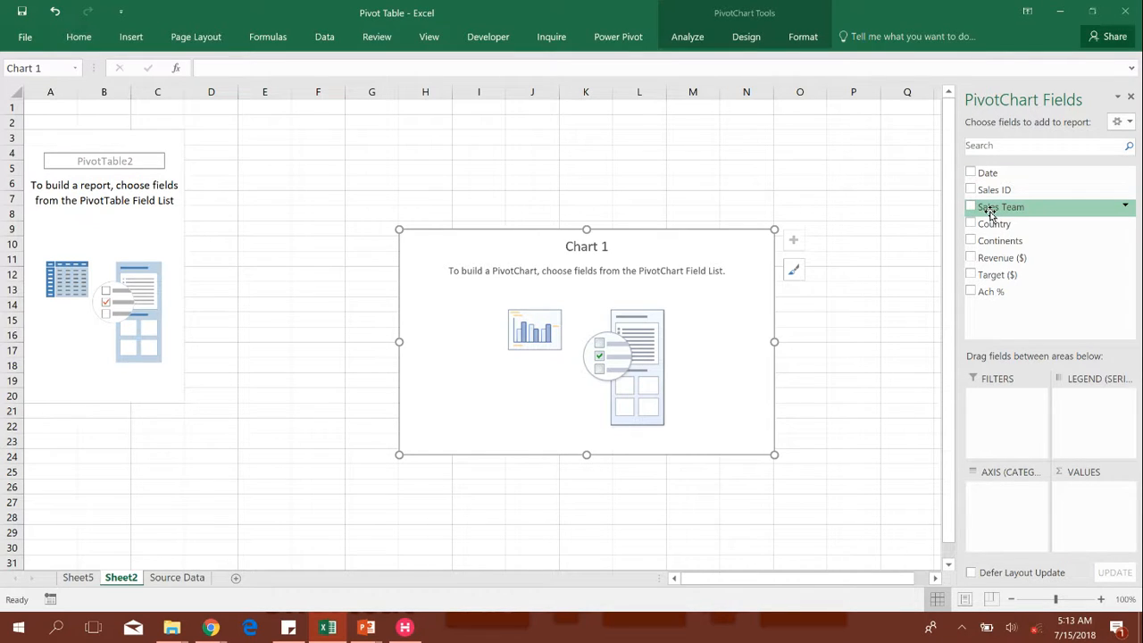
# - Build the pivot chart with Sales Team on the axis, Continents as the legend and Revenue ($) as the values
pyautogui.moveTo(989, 213); pyautogui.dragTo(999, 507)
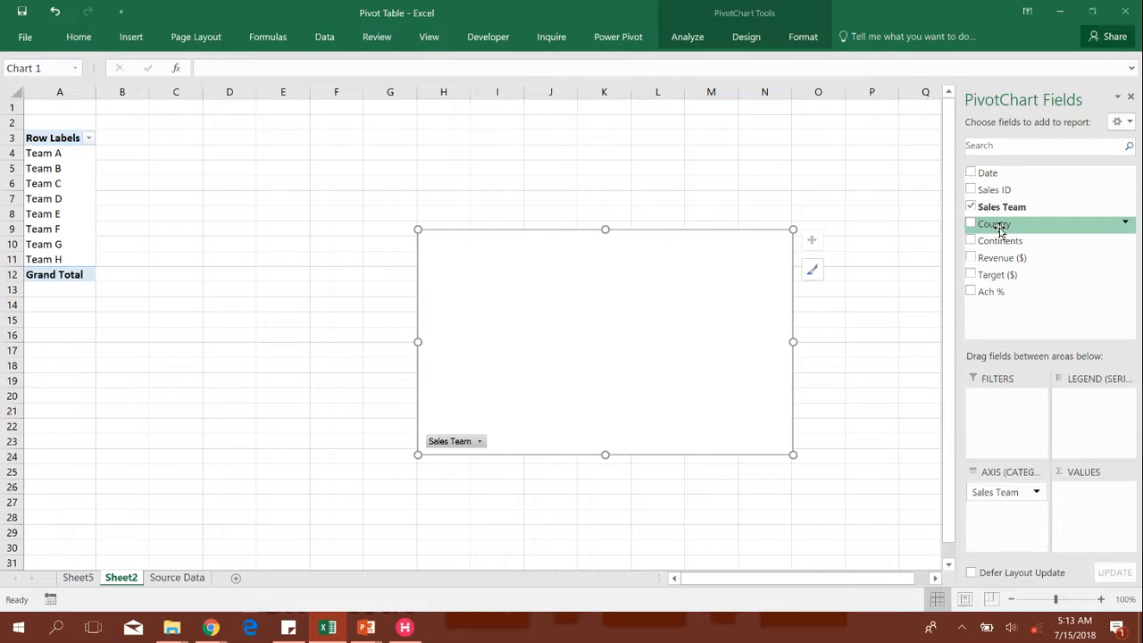
pyautogui.moveTo(1001, 241); pyautogui.dragTo(1085, 421)
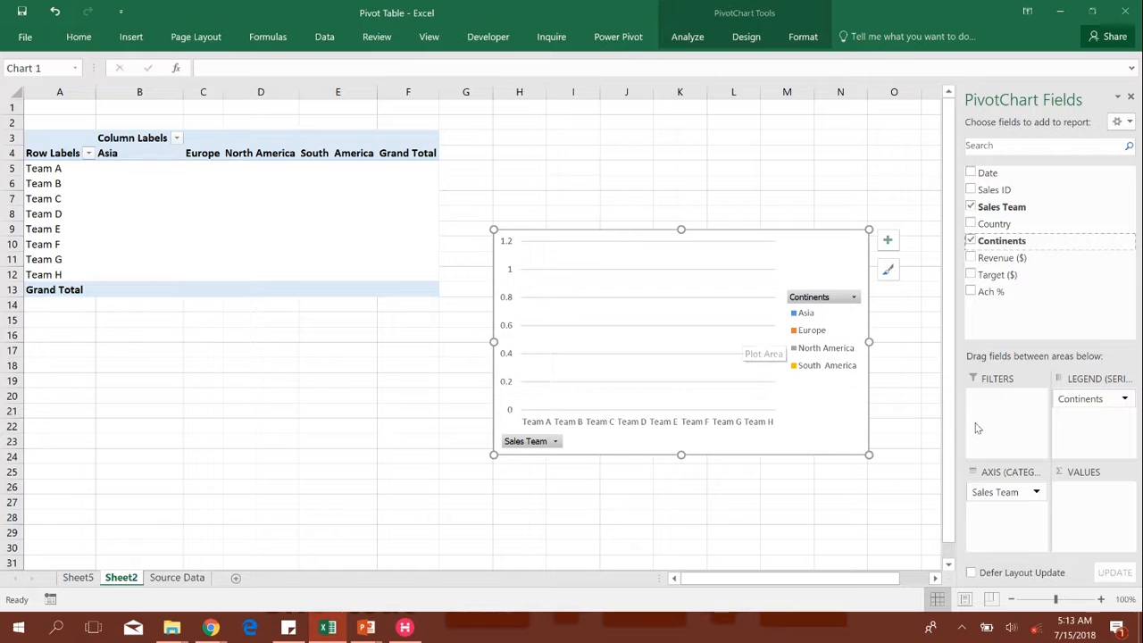
pyautogui.moveTo(987, 262); pyautogui.dragTo(1085, 501)
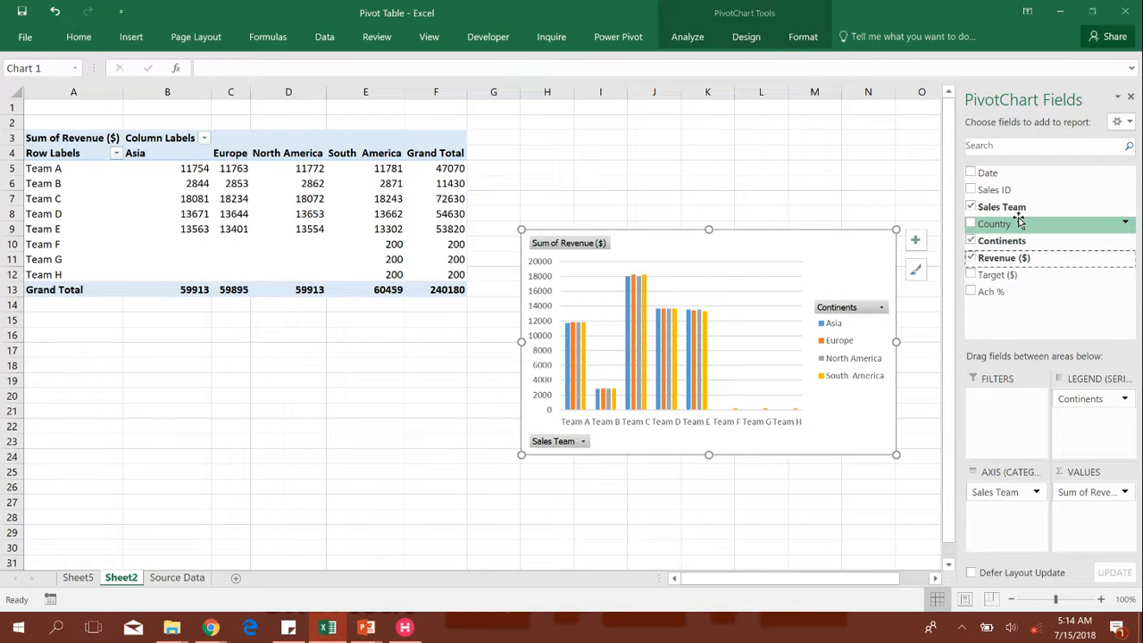
# - Try Sales Team as an additional value and as a report filter, and return it to the axis only
pyautogui.moveTo(1019, 206); pyautogui.dragTo(1104, 516)
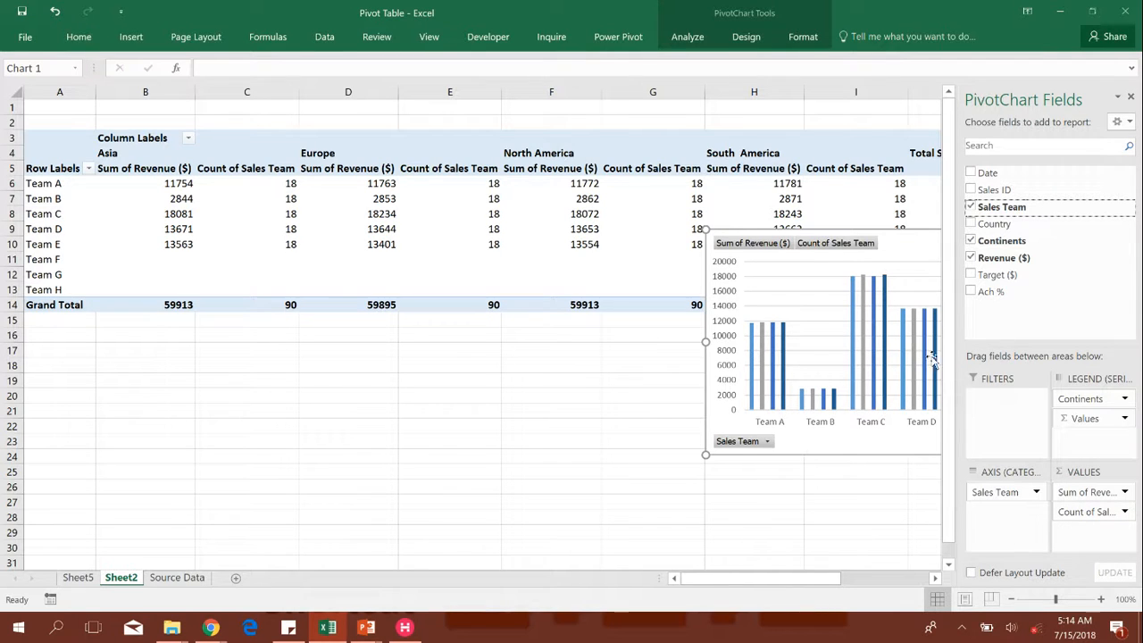
pyautogui.moveTo(1114, 518); pyautogui.dragTo(1029, 429)
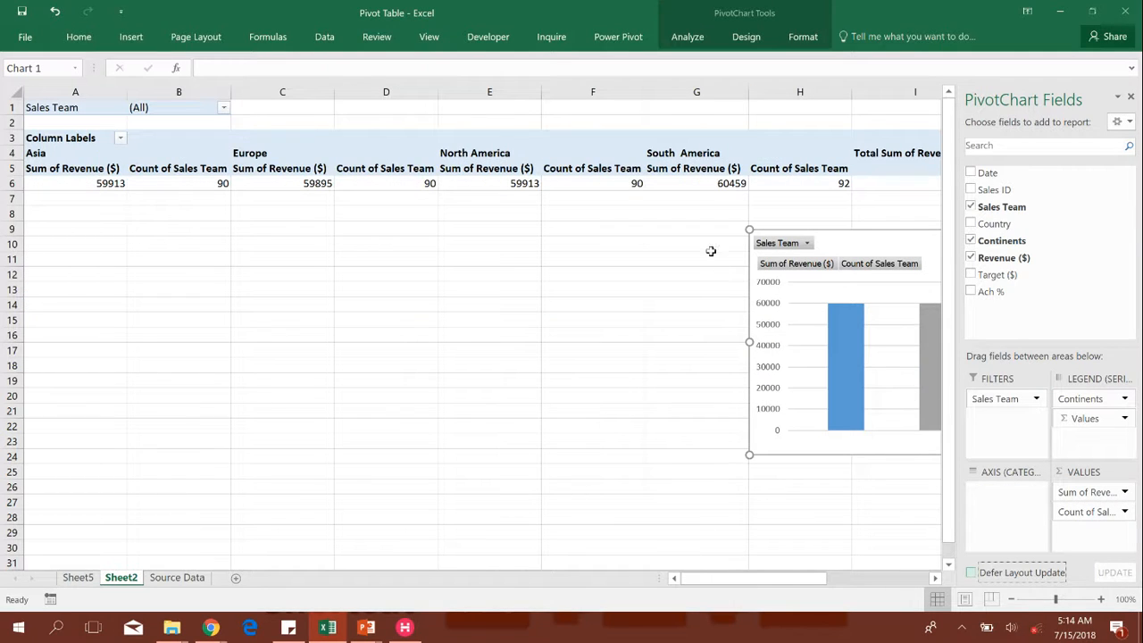
pyautogui.moveTo(798, 234); pyautogui.dragTo(195, 245)
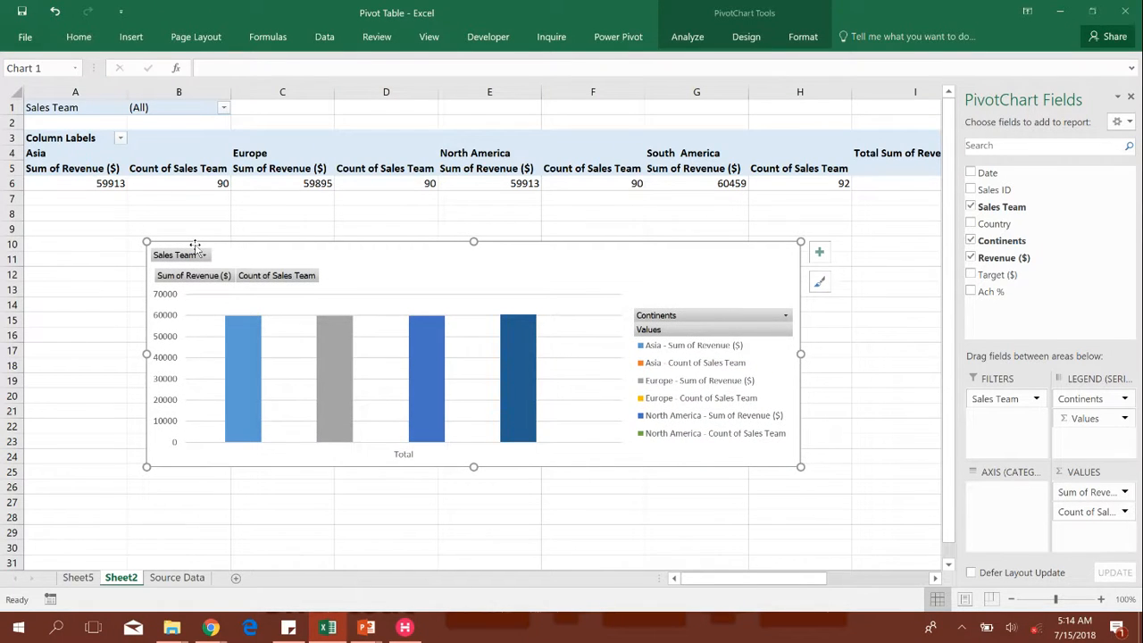
pyautogui.moveTo(1012, 399); pyautogui.dragTo(995, 502)
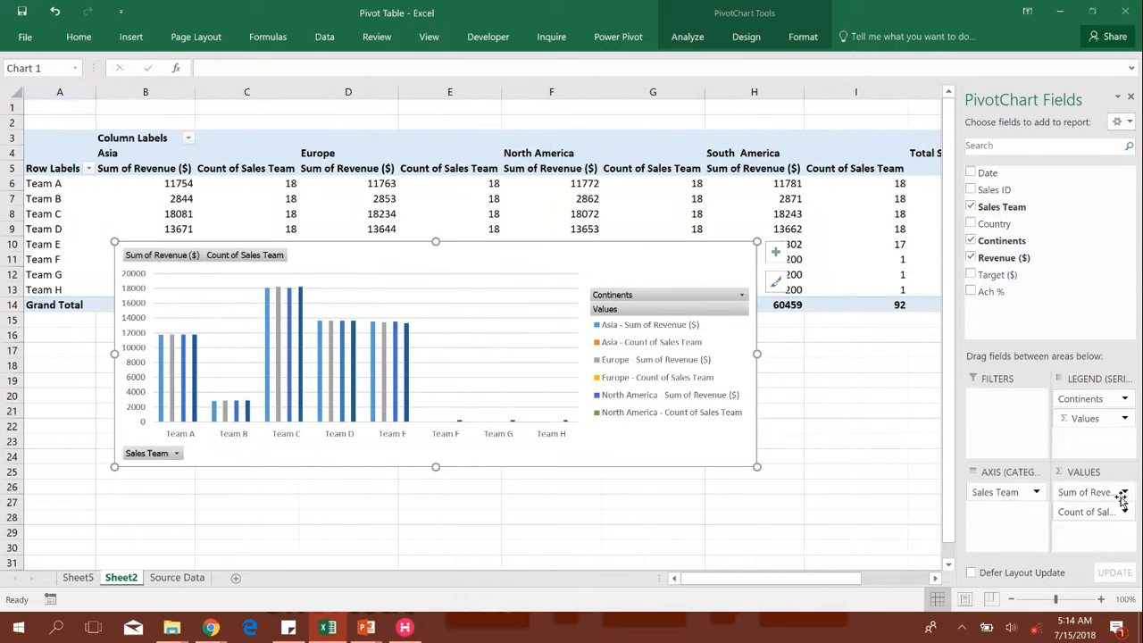
pyautogui.moveTo(1108, 516); pyautogui.dragTo(1117, 301)
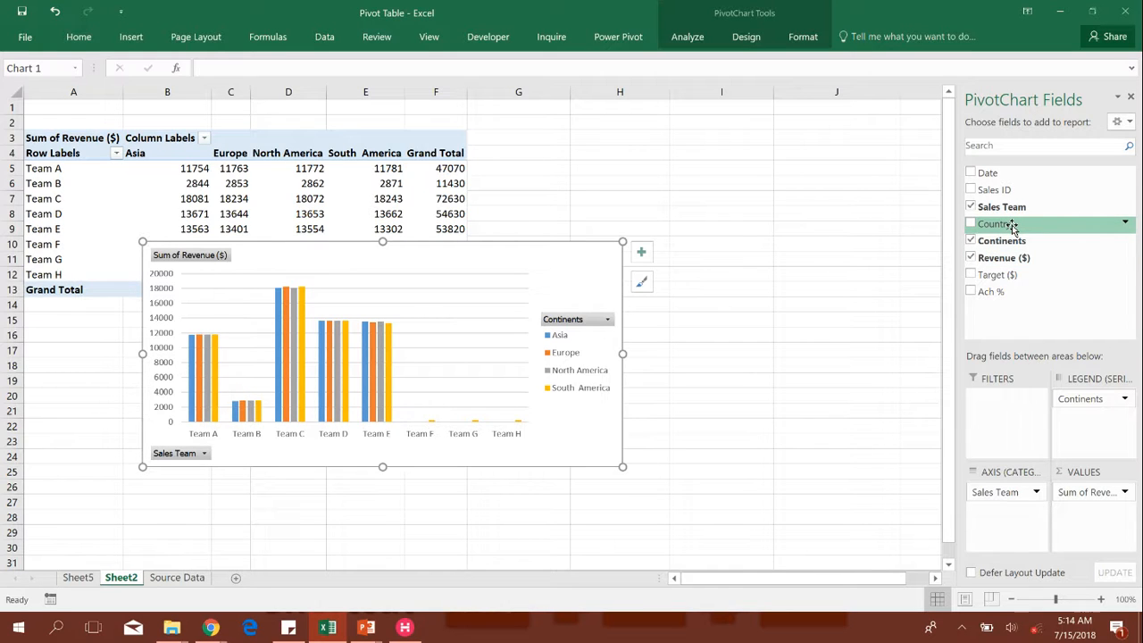
# - Add Country as a report filter and filter the pivot table to Argentine with multiple item selection enabled
pyautogui.moveTo(1012, 226); pyautogui.dragTo(1000, 431)
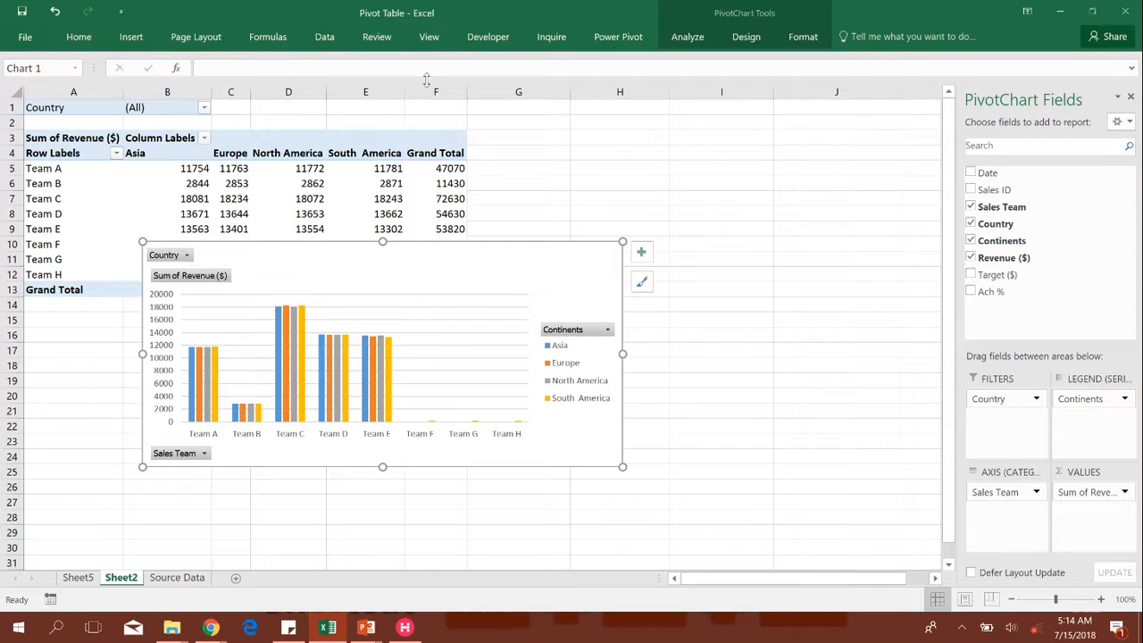
pyautogui.click(204, 108)
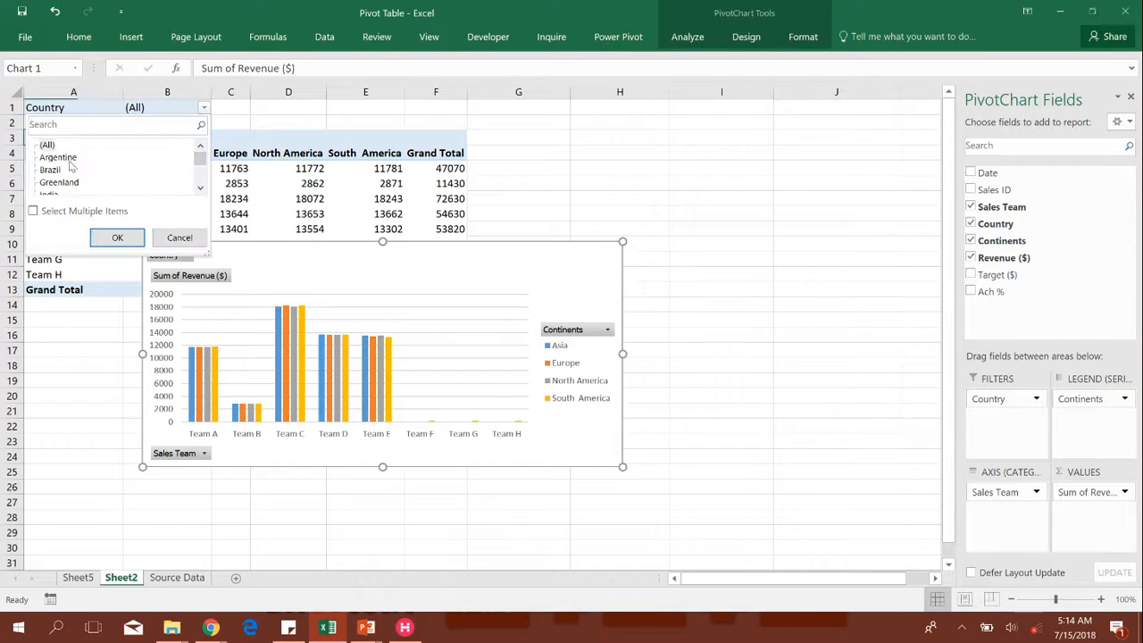
pyautogui.click(39, 212)
pyautogui.click(42, 145)
pyautogui.click(41, 157)
pyautogui.click(119, 237)
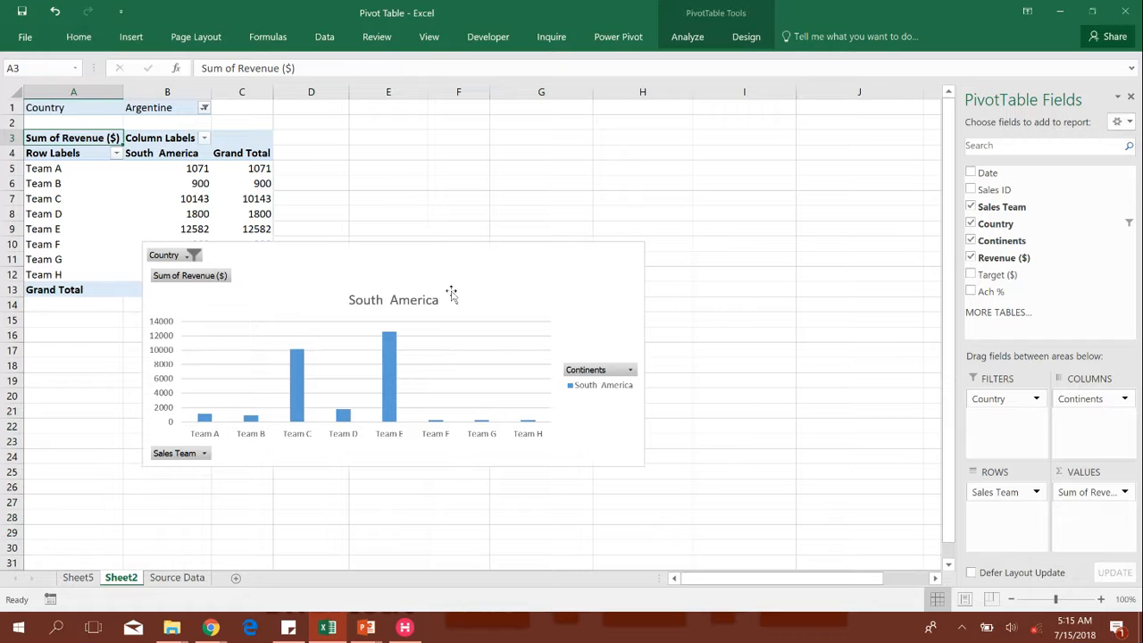
# - Move the pivot chart below the pivot table and change its Country filter to show only Brazil
pyautogui.moveTo(459, 273); pyautogui.dragTo(444, 337)
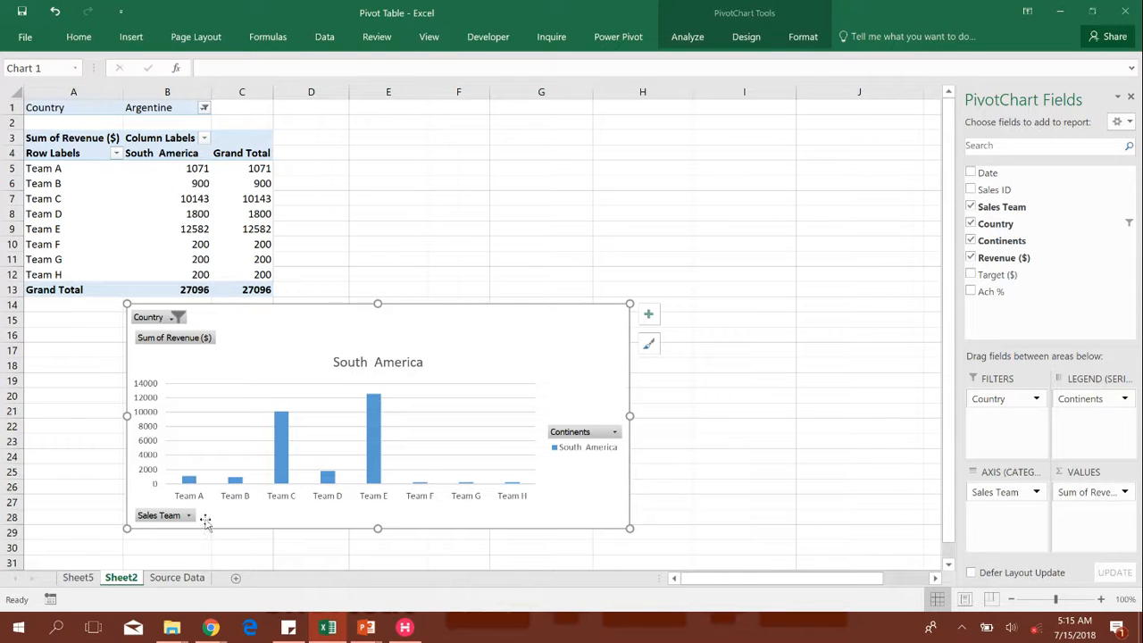
pyautogui.click(175, 318)
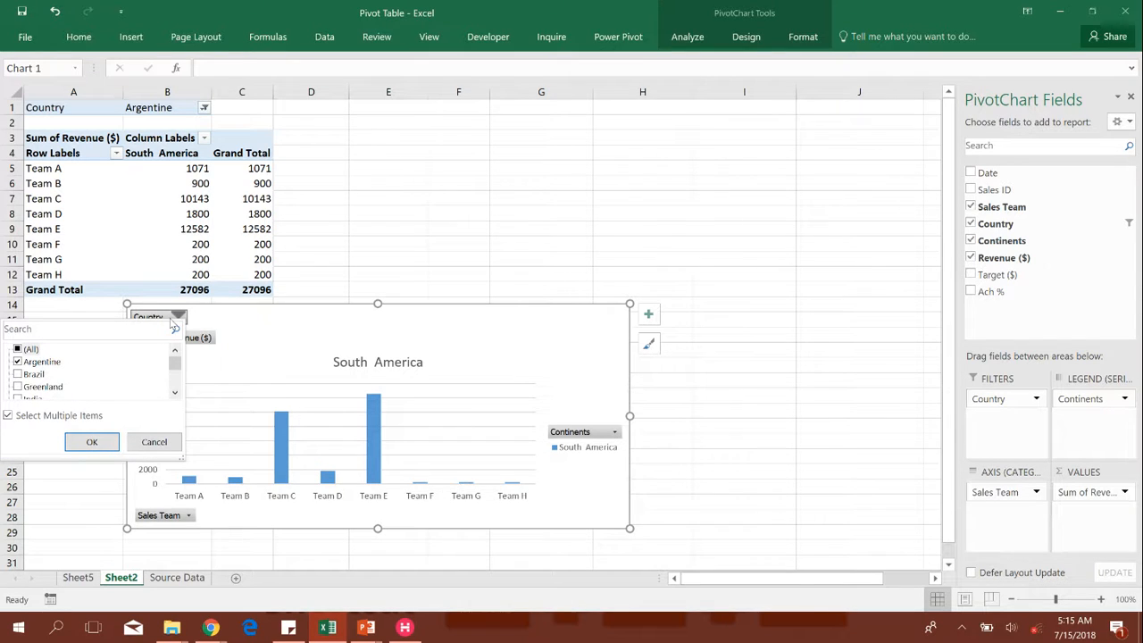
pyautogui.click(17, 362)
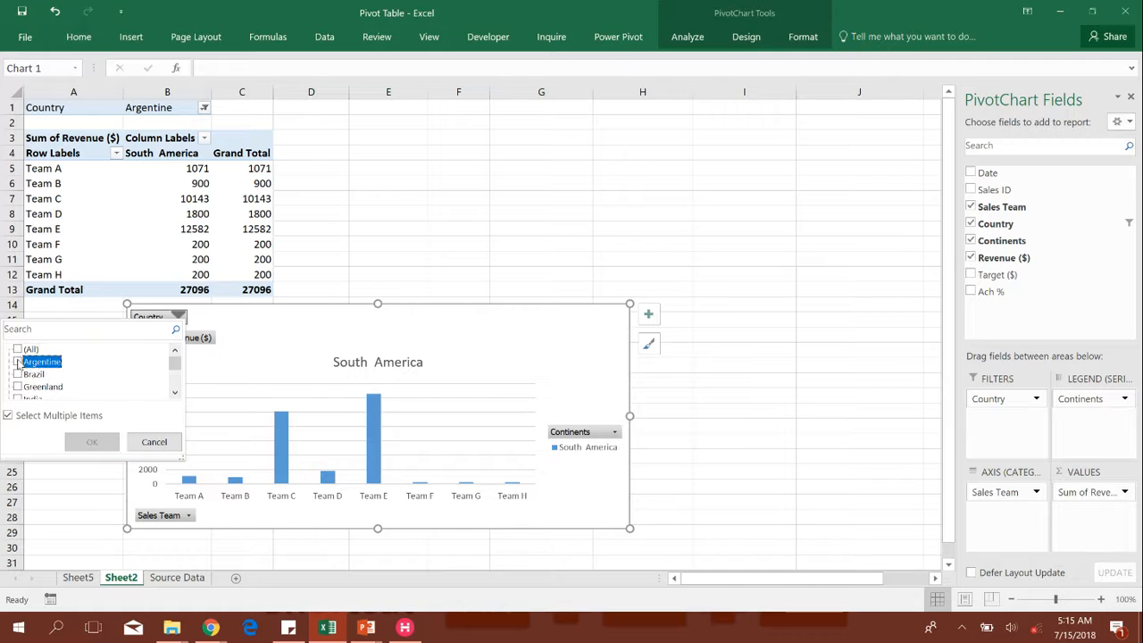
pyautogui.click(18, 374)
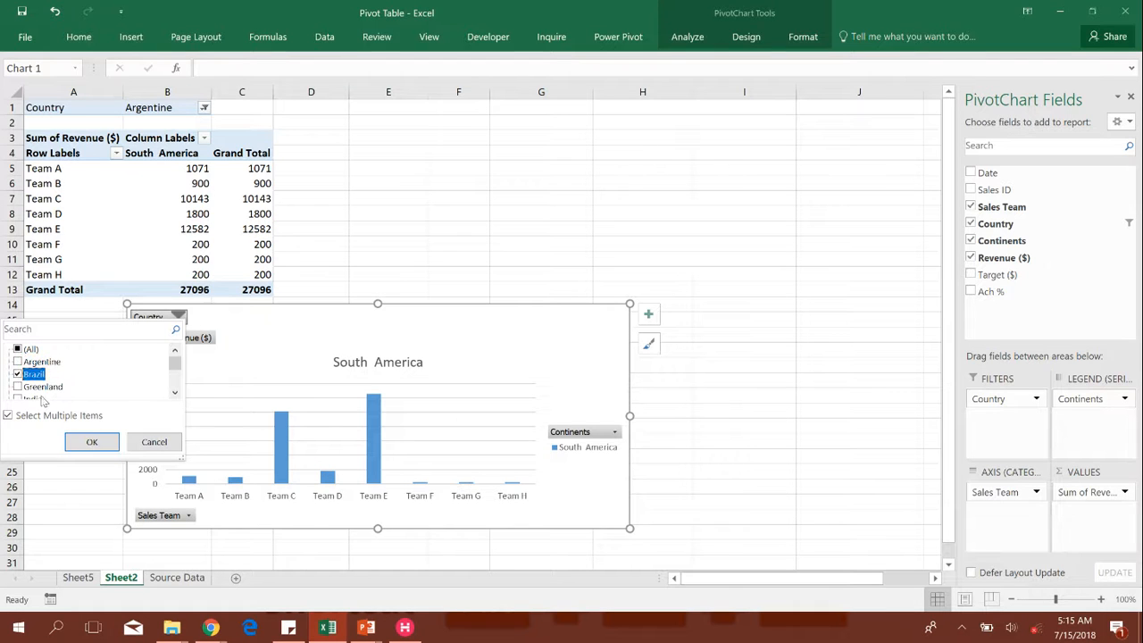
pyautogui.click(90, 442)
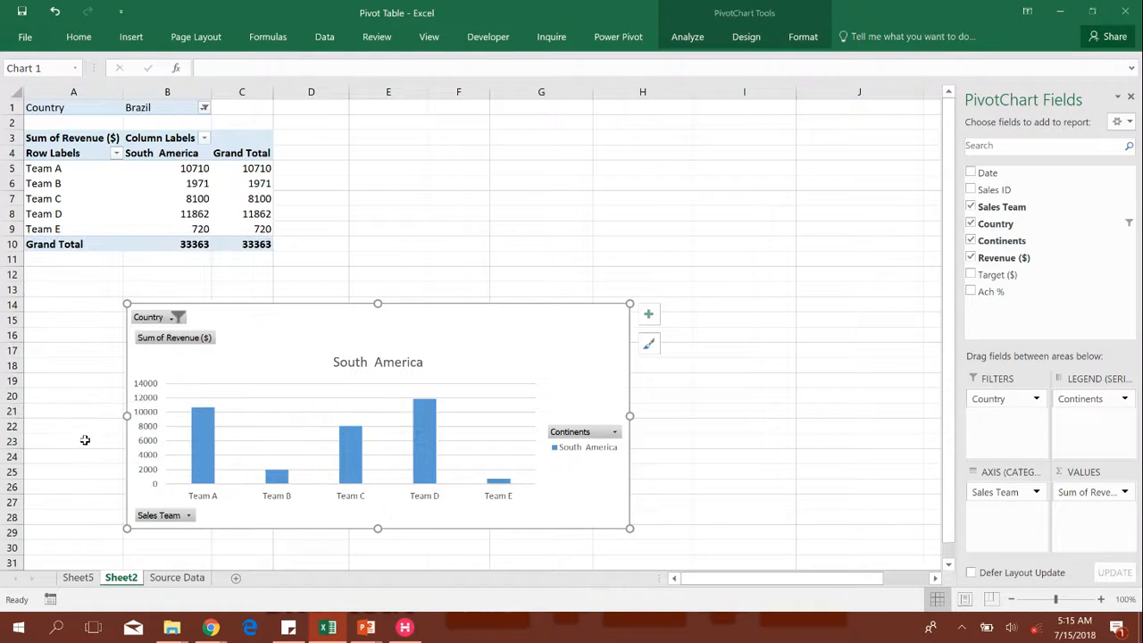
# - Filter the chart's Sales Team axis to show only Team A and Team B
pyautogui.click(189, 516)
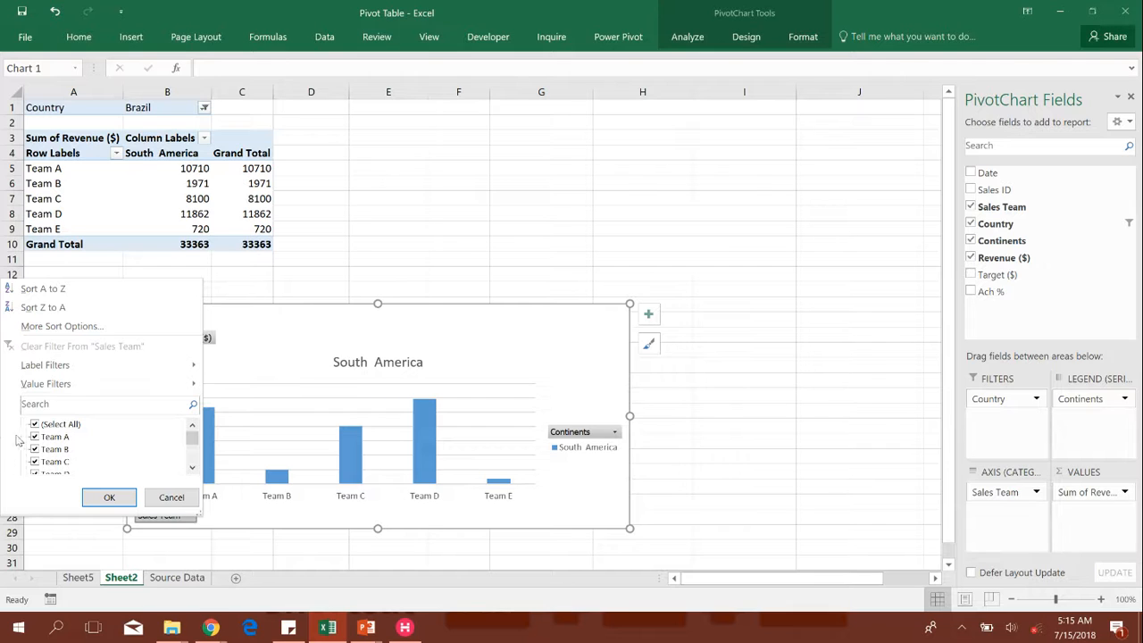
pyautogui.click(35, 426)
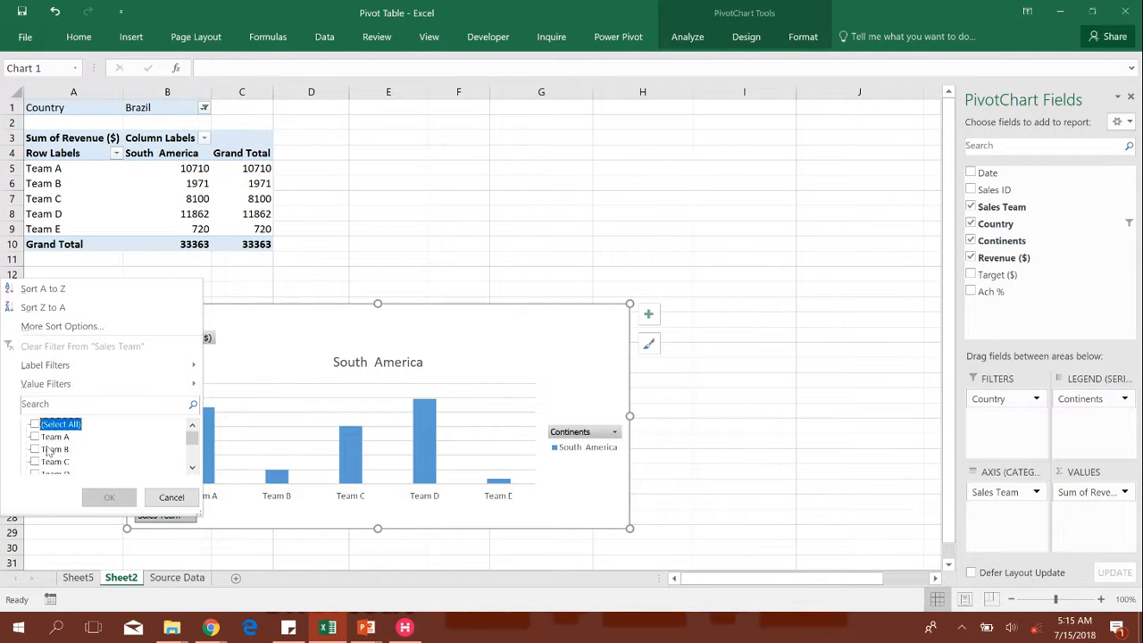
pyautogui.click(46, 449)
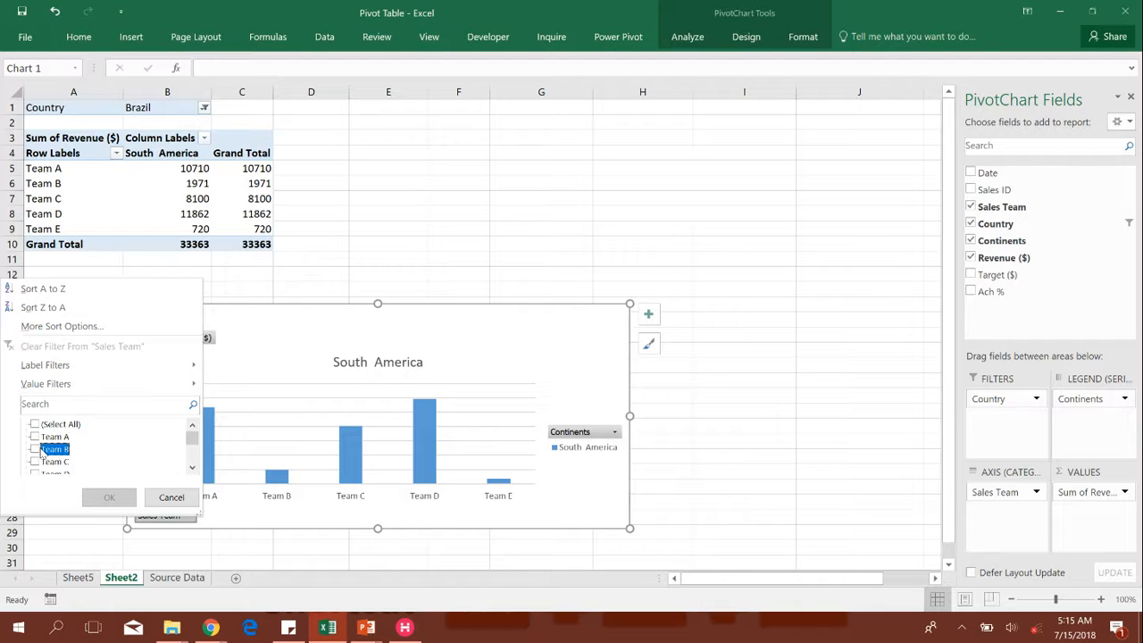
pyautogui.click(35, 450)
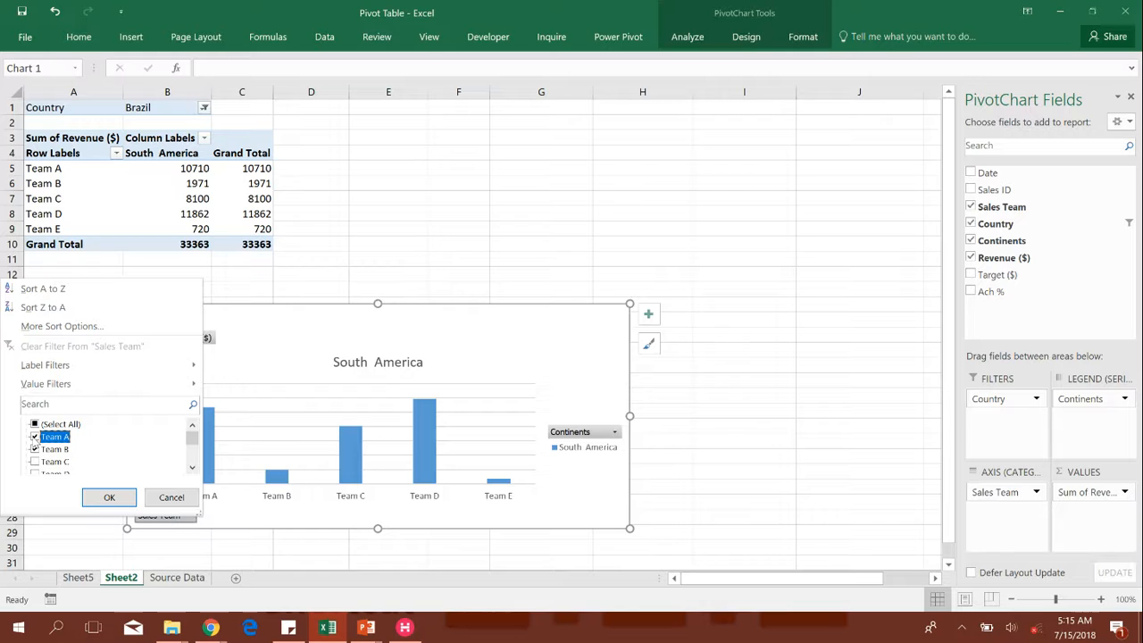
pyautogui.click(113, 498)
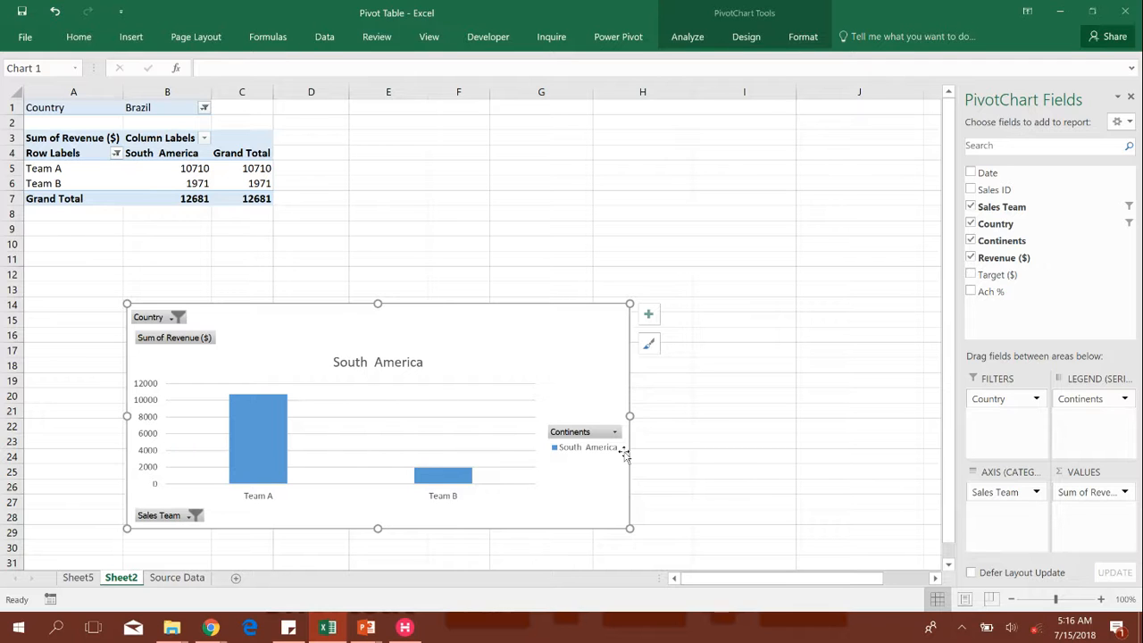
pyautogui.hotkey('alt', 'Tab')
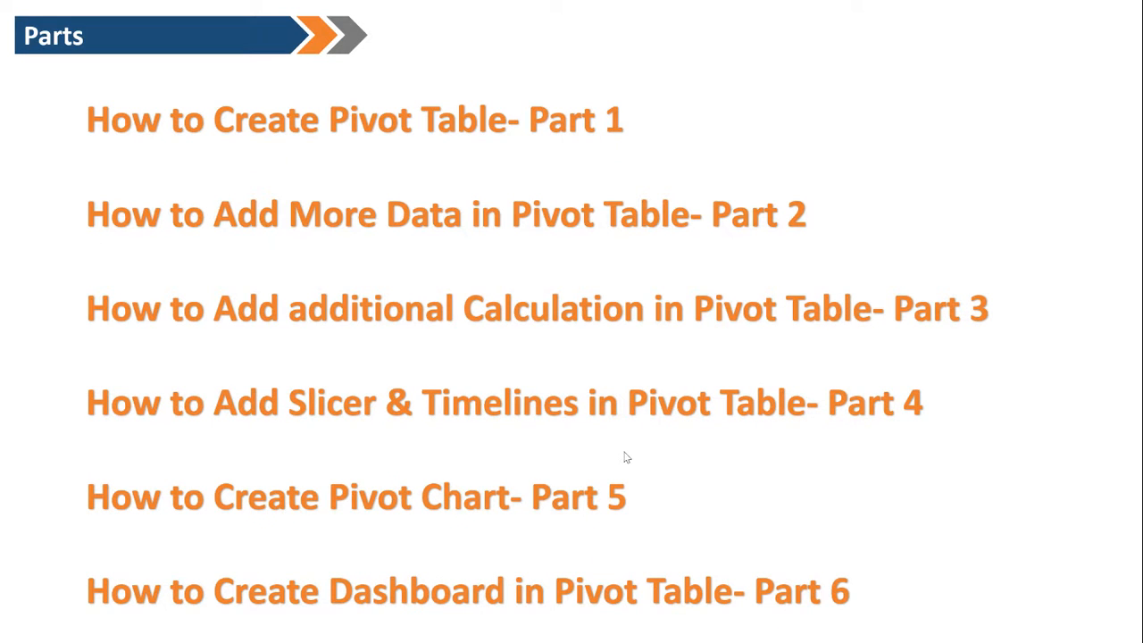
pyautogui.click(624, 453)
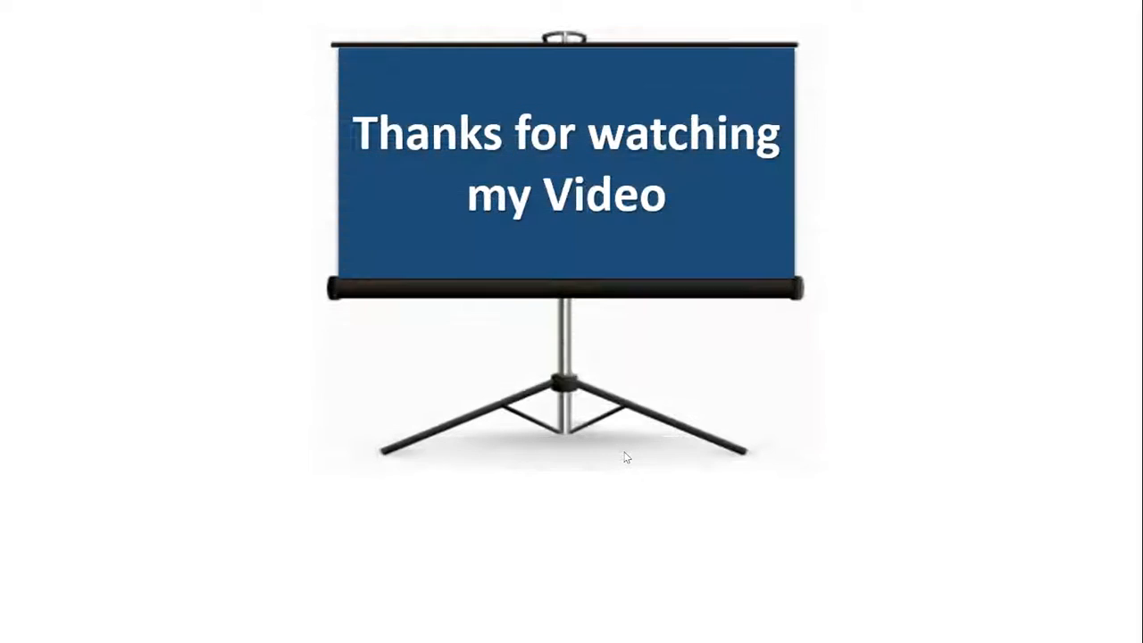